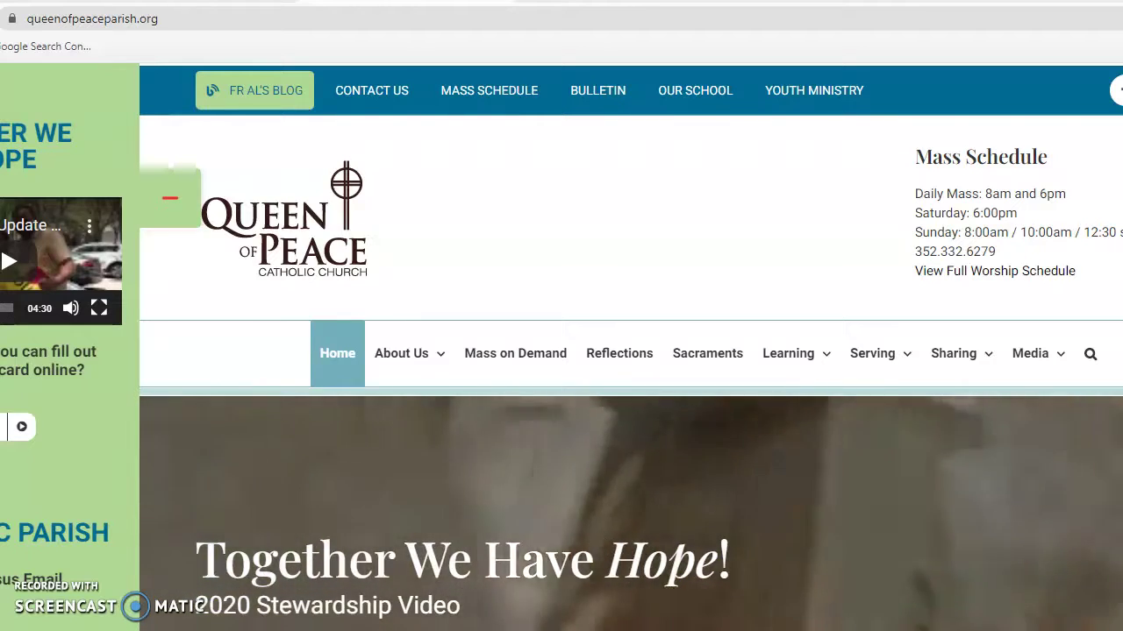
- Open the WeGather login page and sign in with the account password, updating the password saved in the browser
mouse_move(872, 370)
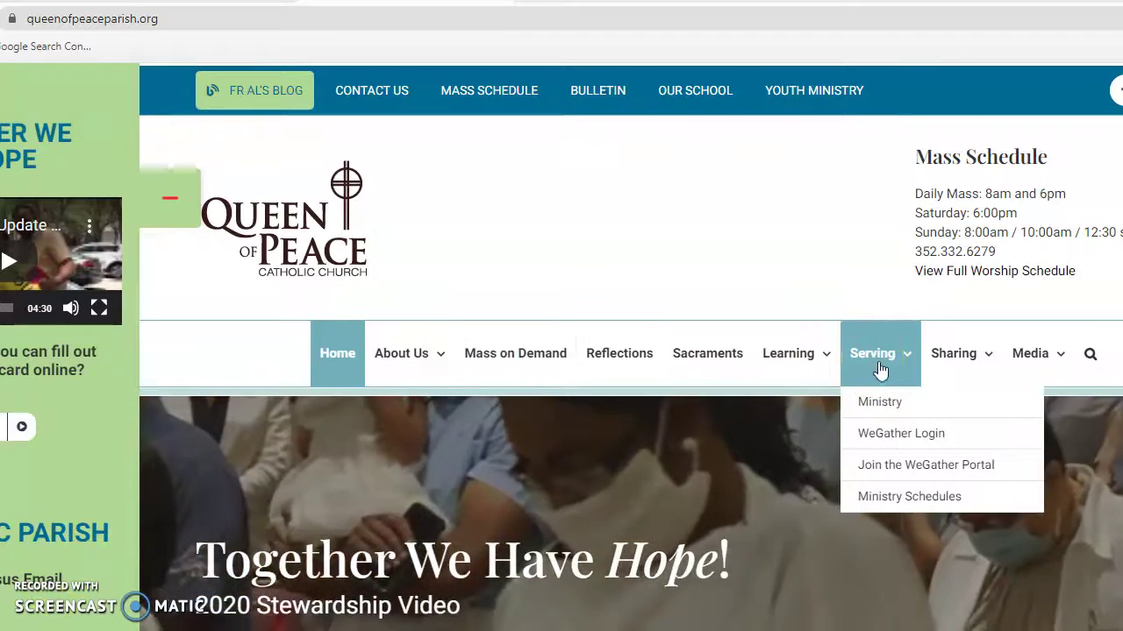
click(894, 439)
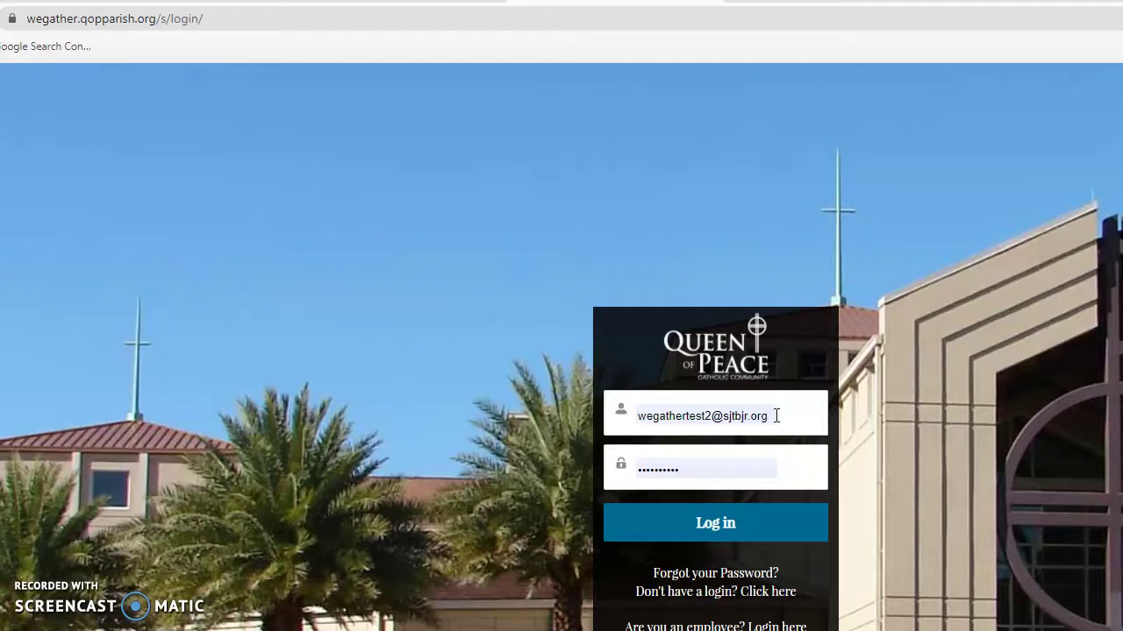
drag(696, 465, 611, 473)
key(BackSpace)
key(BackSpace)
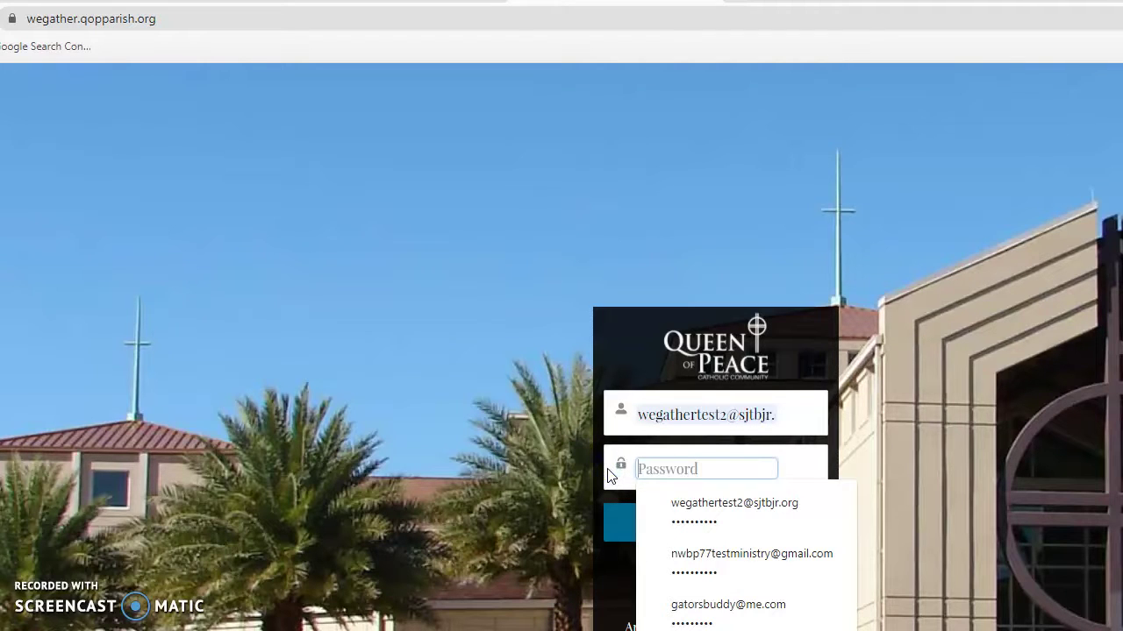
text(p)
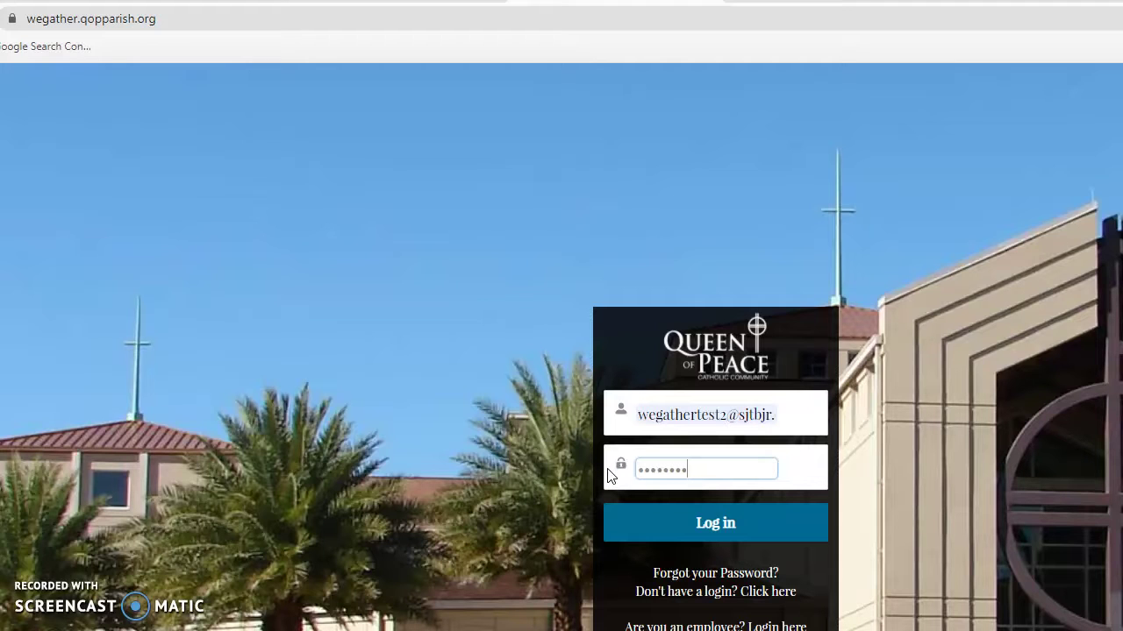
click(716, 528)
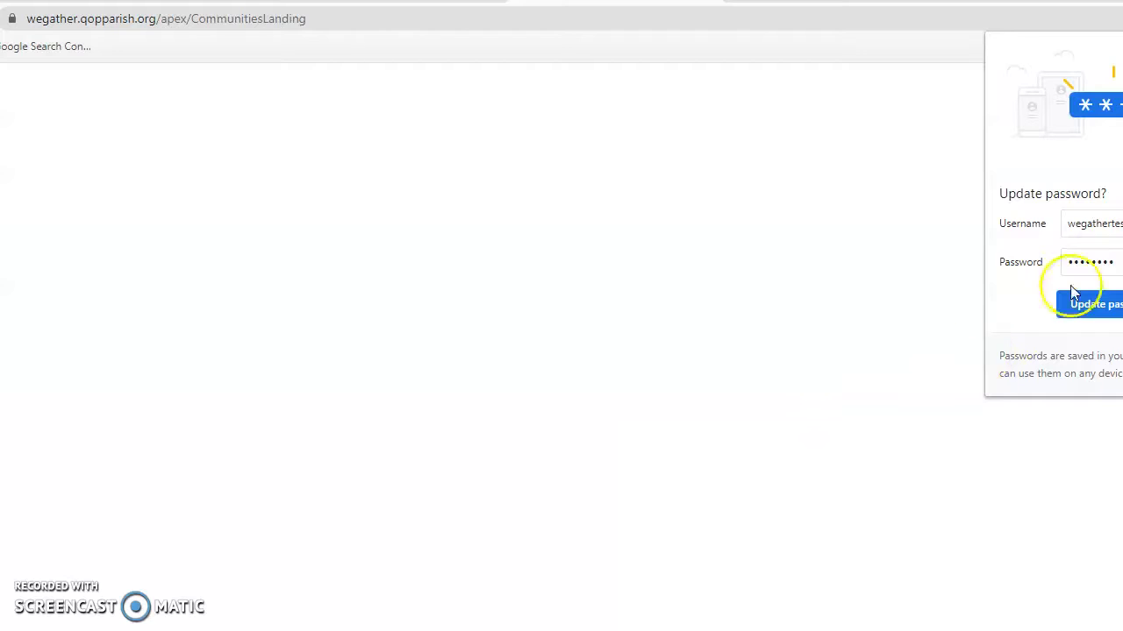
click(1096, 299)
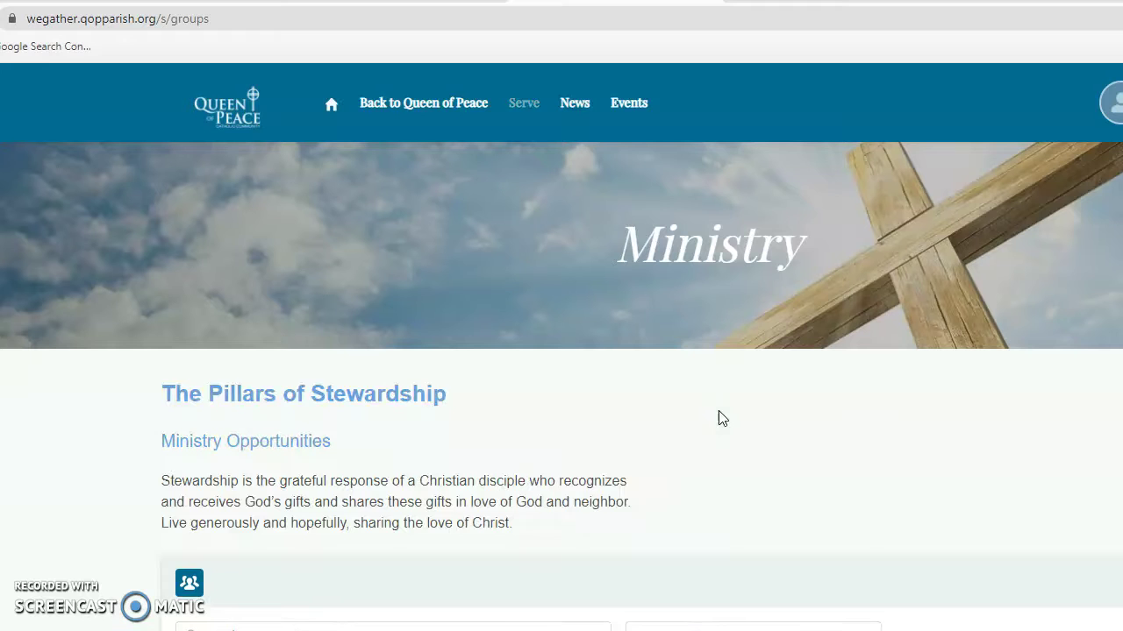
- Look through the ministry group cards on the Ministry page to see which groups are offered
click(845, 484)
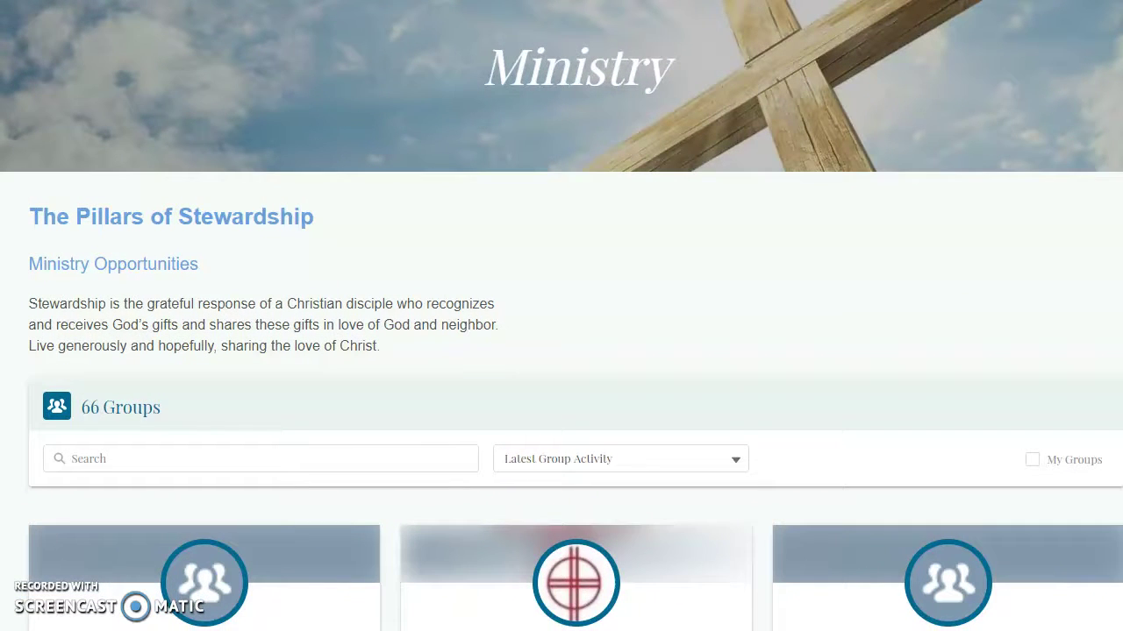
scroll(562, 316, down, 10)
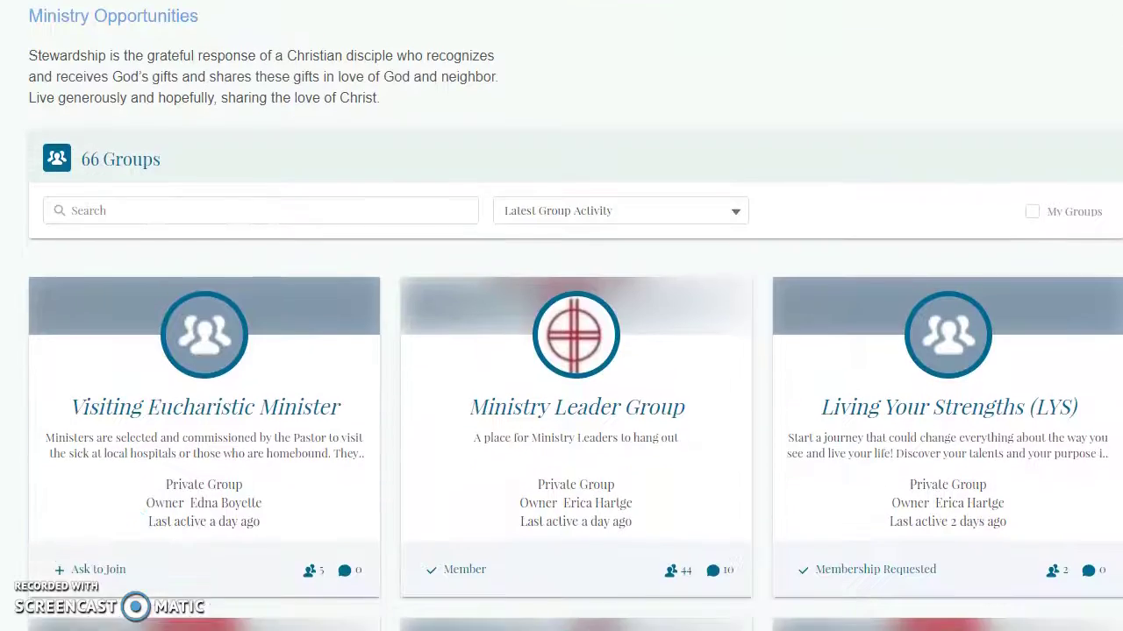
scroll(561, 316, down, 6)
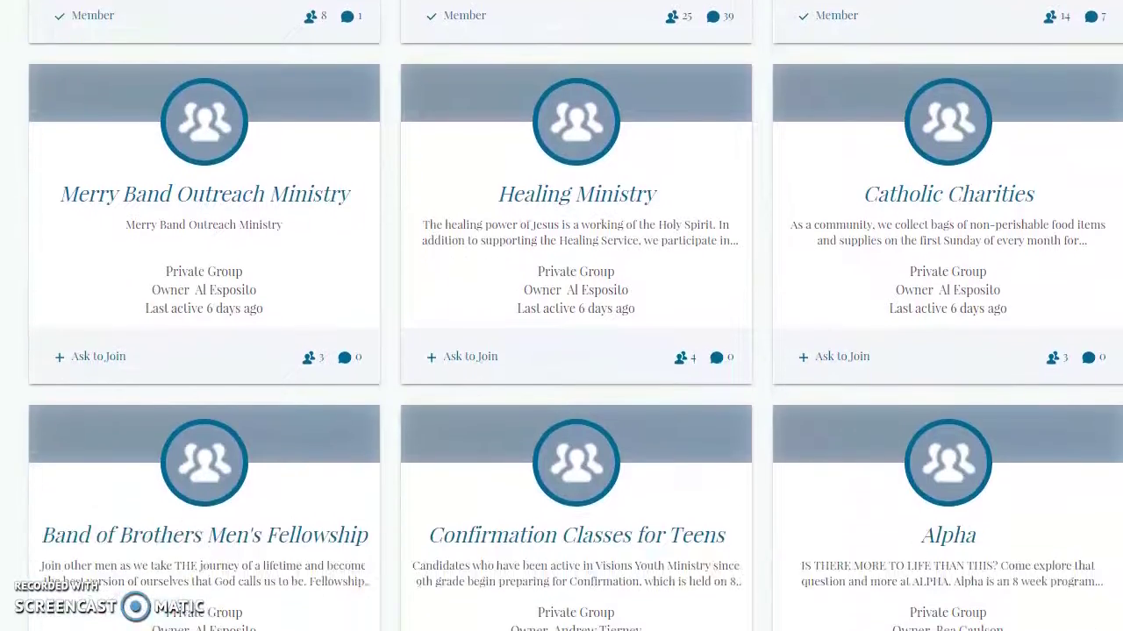
scroll(561, 315, down, 5)
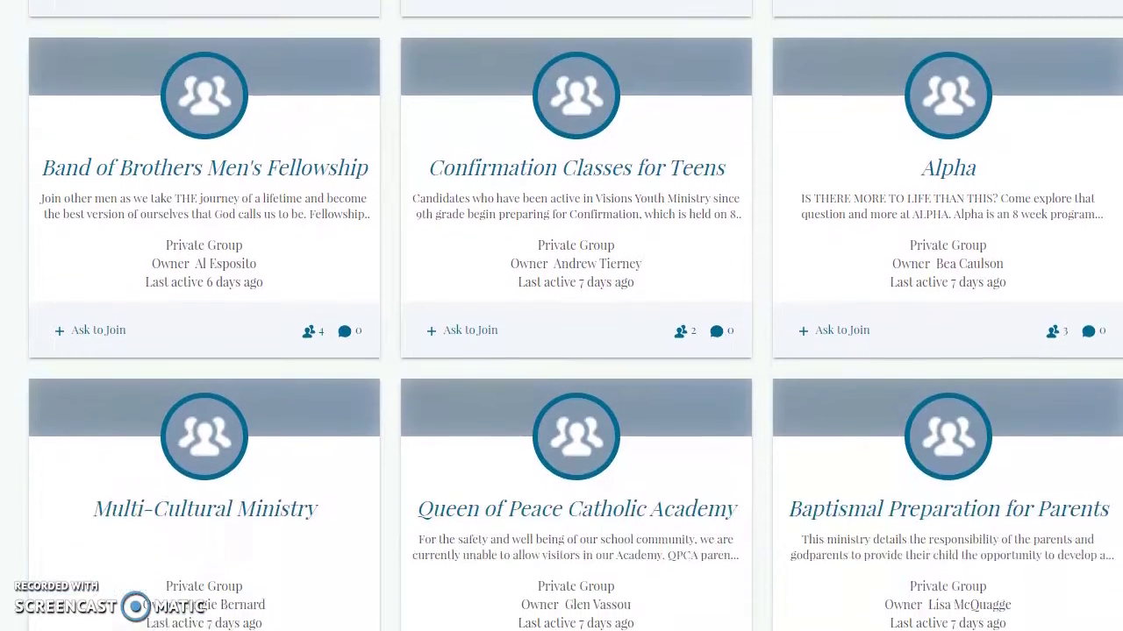
scroll(561, 315, down, 3)
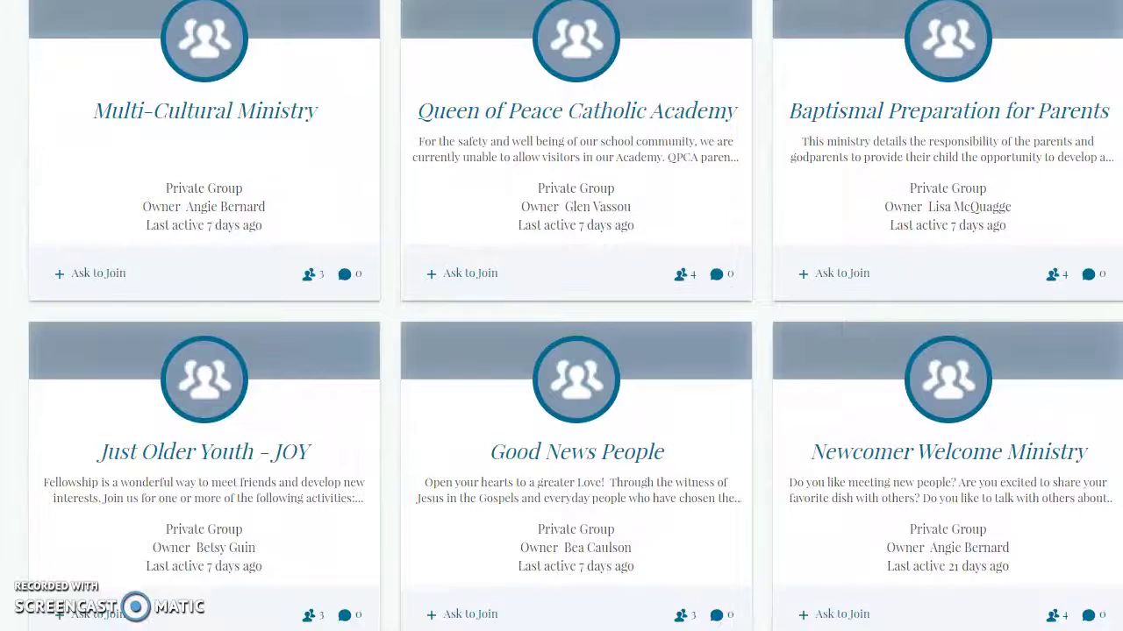
scroll(562, 316, down, 4)
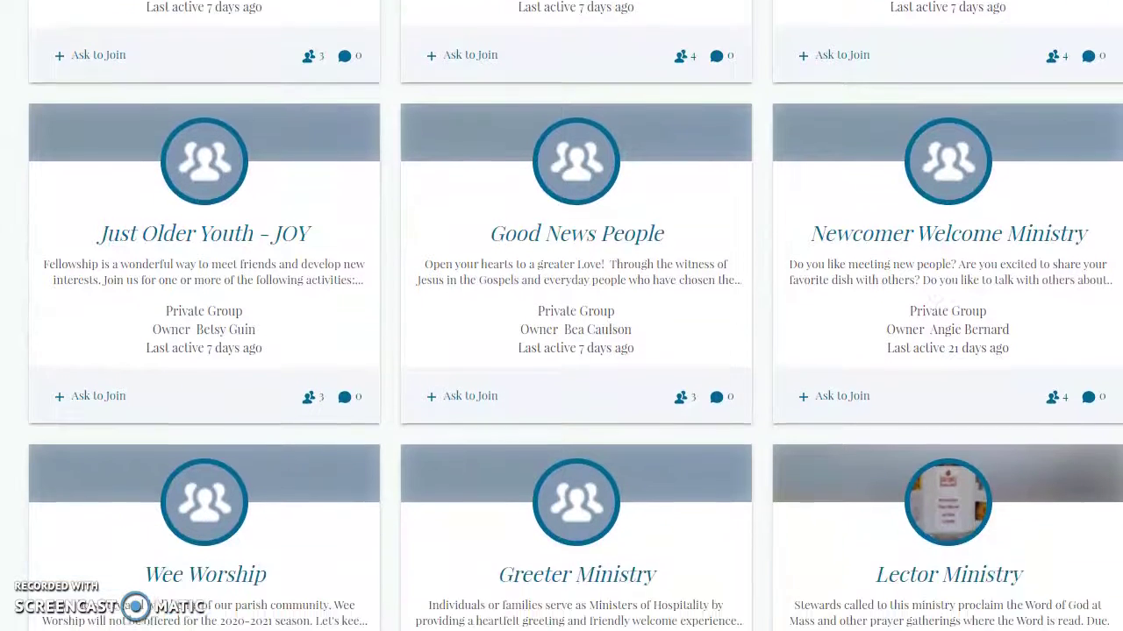
scroll(562, 315, down, 1)
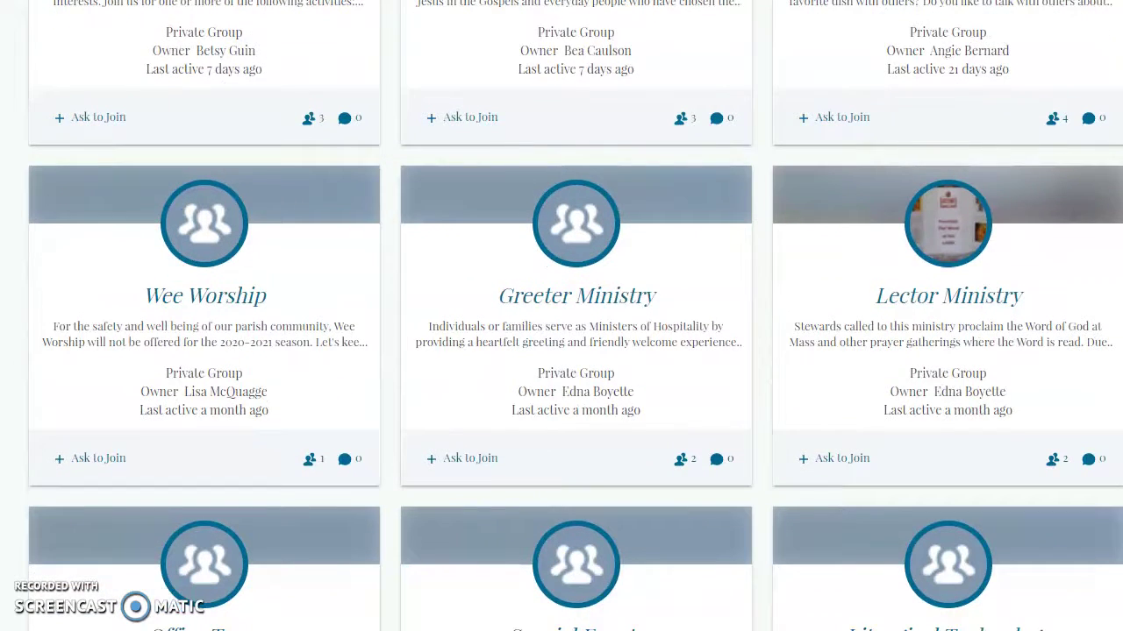
scroll(561, 316, up, 15)
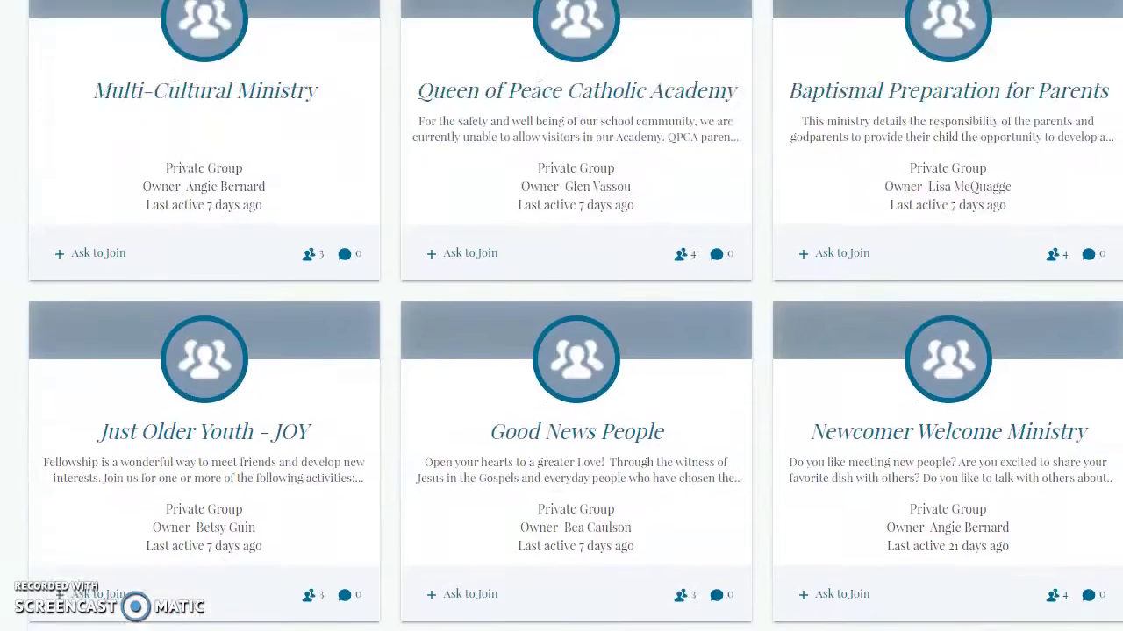
scroll(561, 316, up, 10)
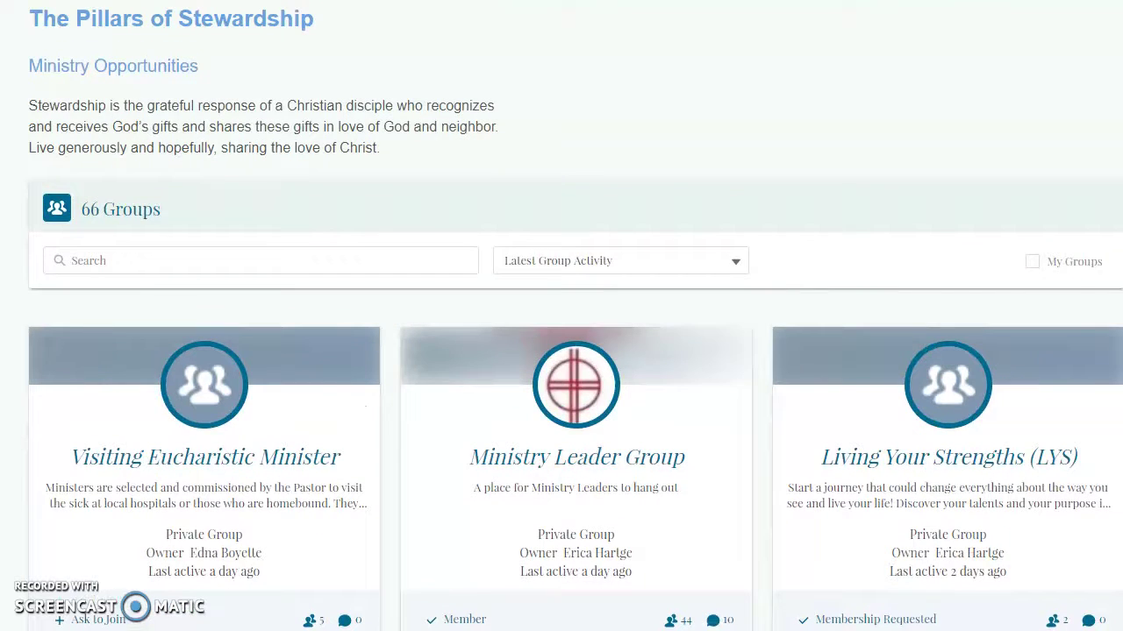
- Filter the ministry list to My Groups and open the Ministry Leader Group page
click(1033, 266)
click(1024, 247)
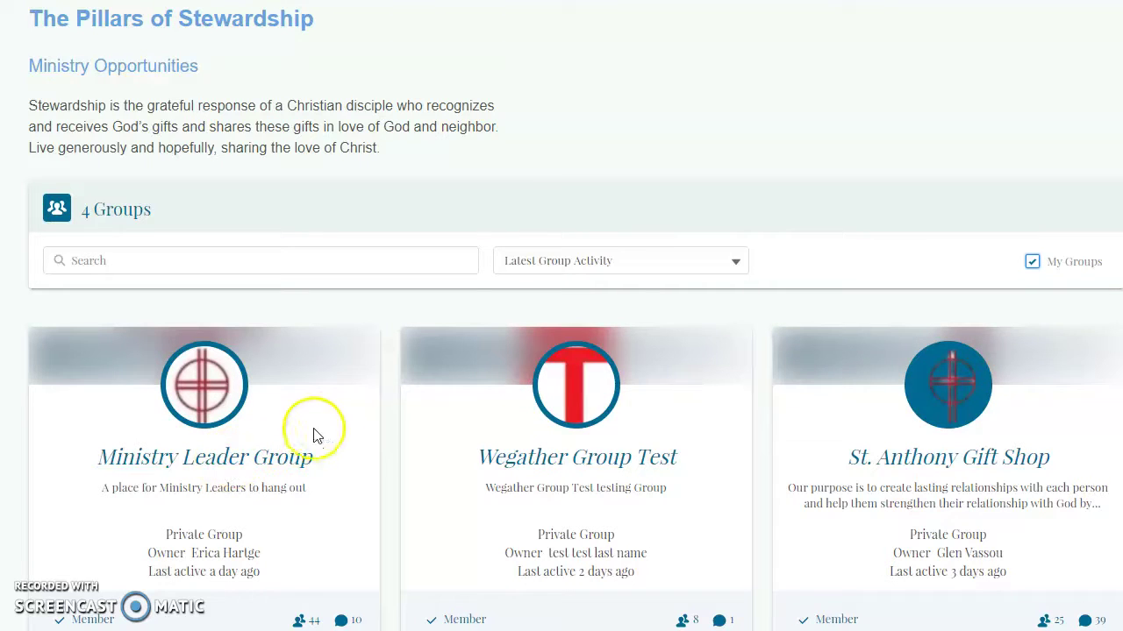
scroll(561, 351, down, 1)
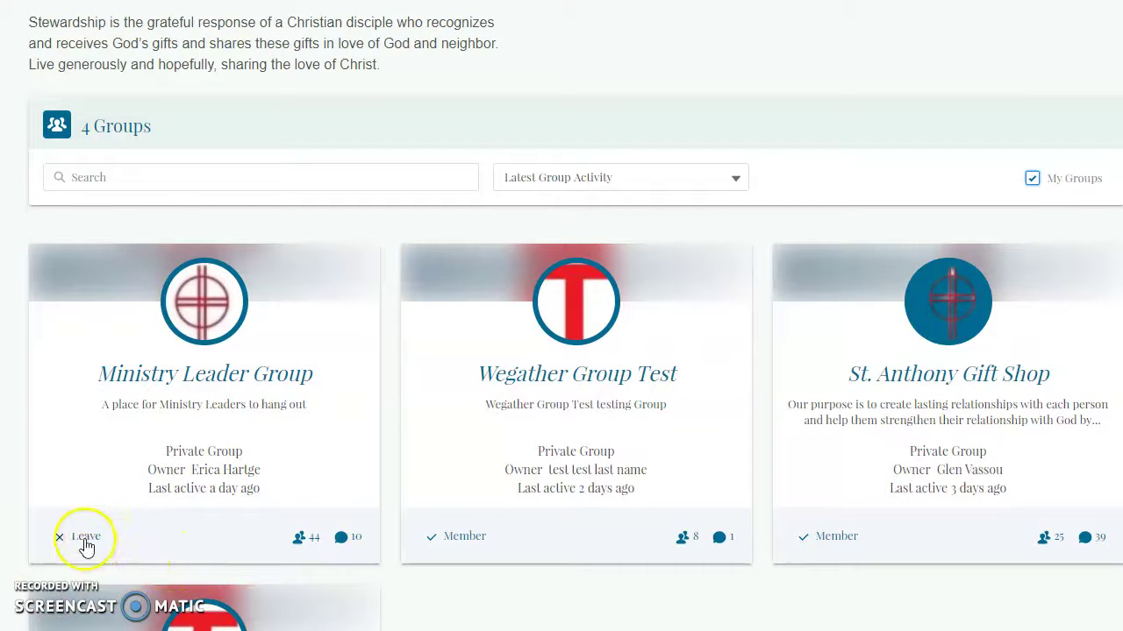
click(228, 382)
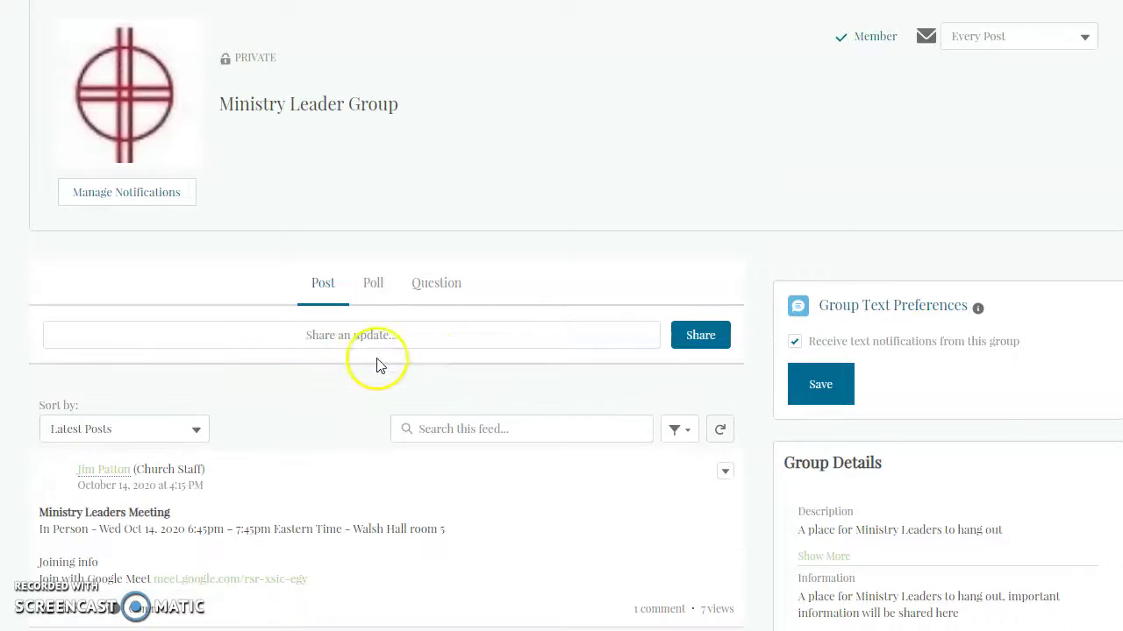
click(571, 514)
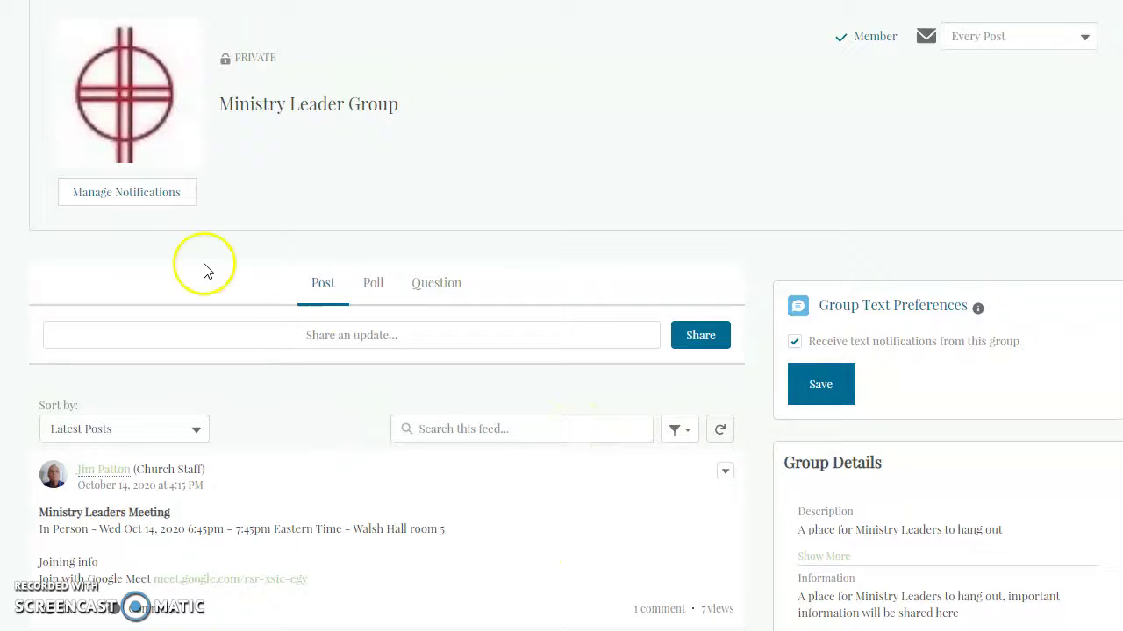
- Set the group's notifications to Every Post and save the preference to receive text notifications from this group
click(123, 195)
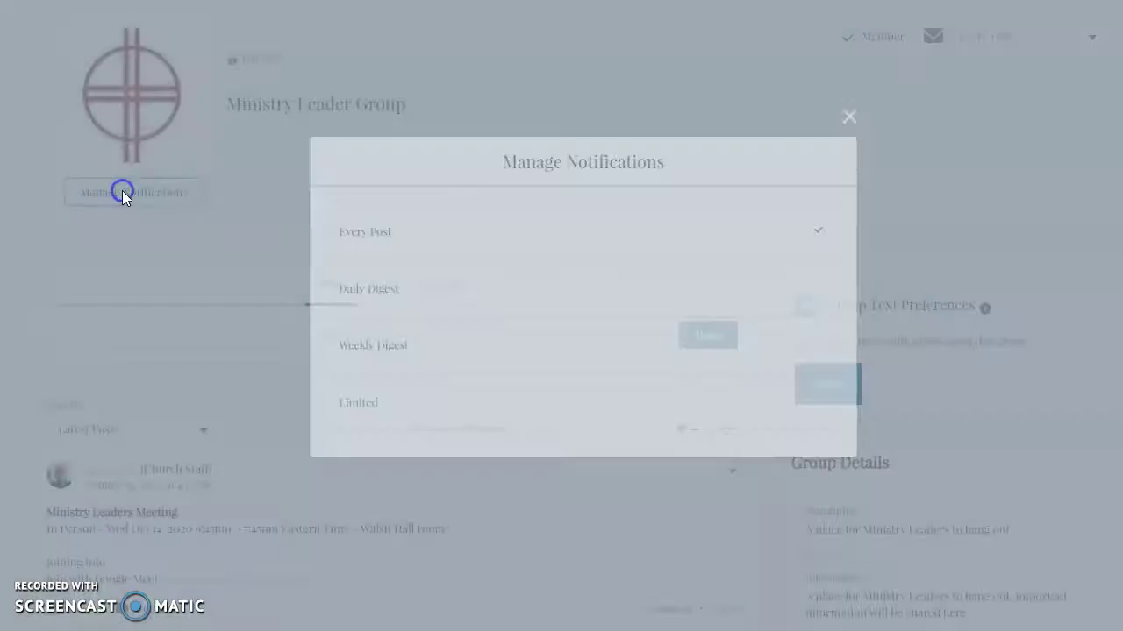
click(423, 238)
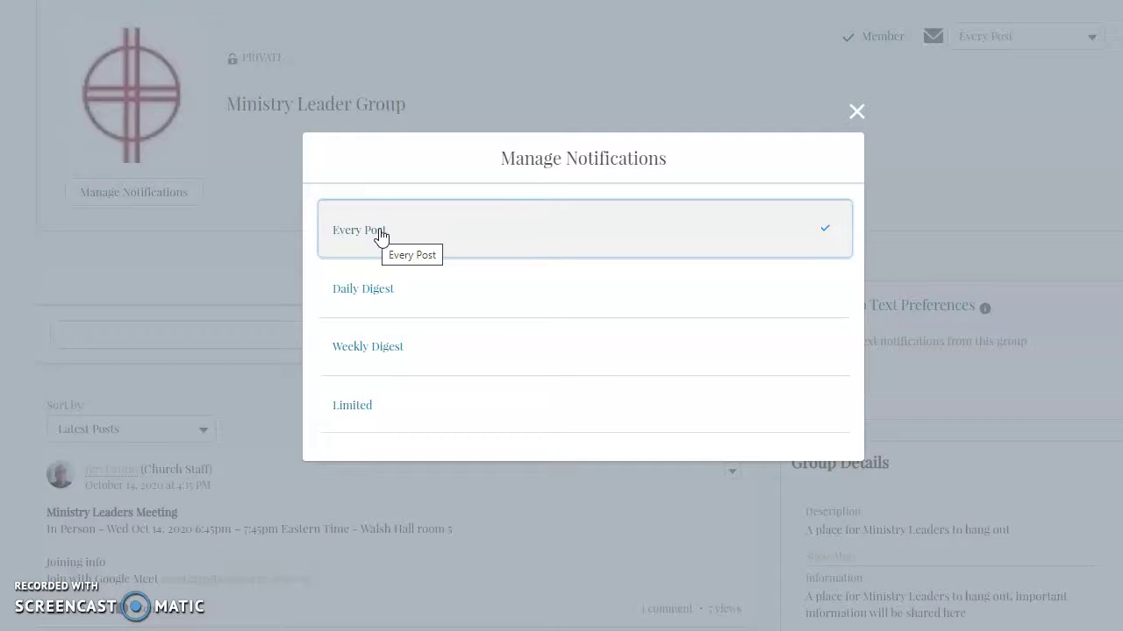
click(857, 110)
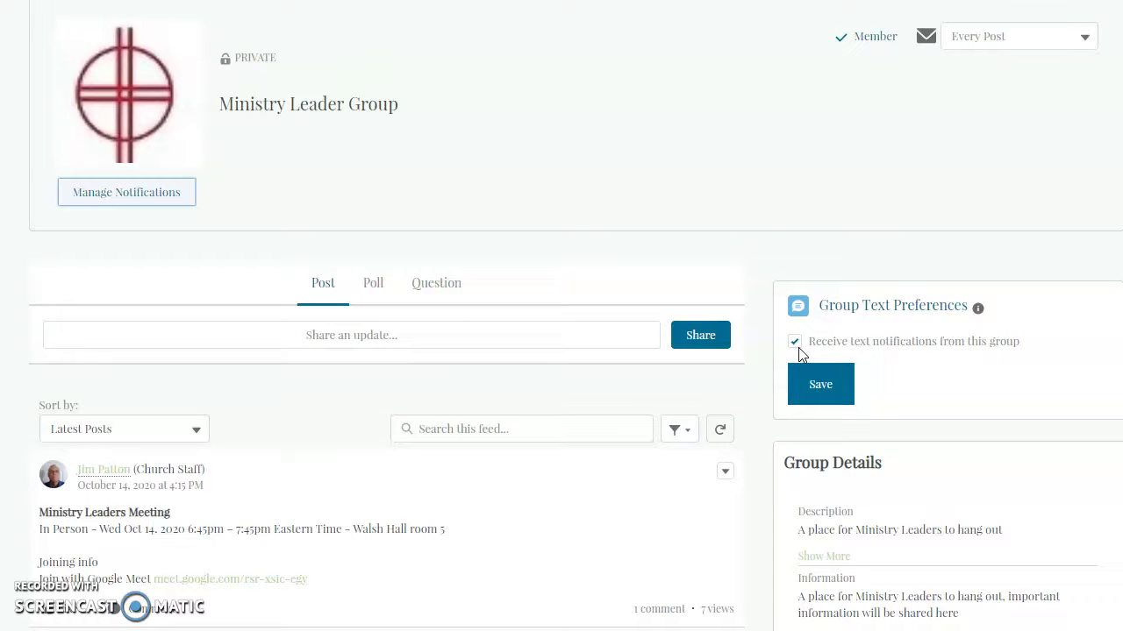
click(815, 381)
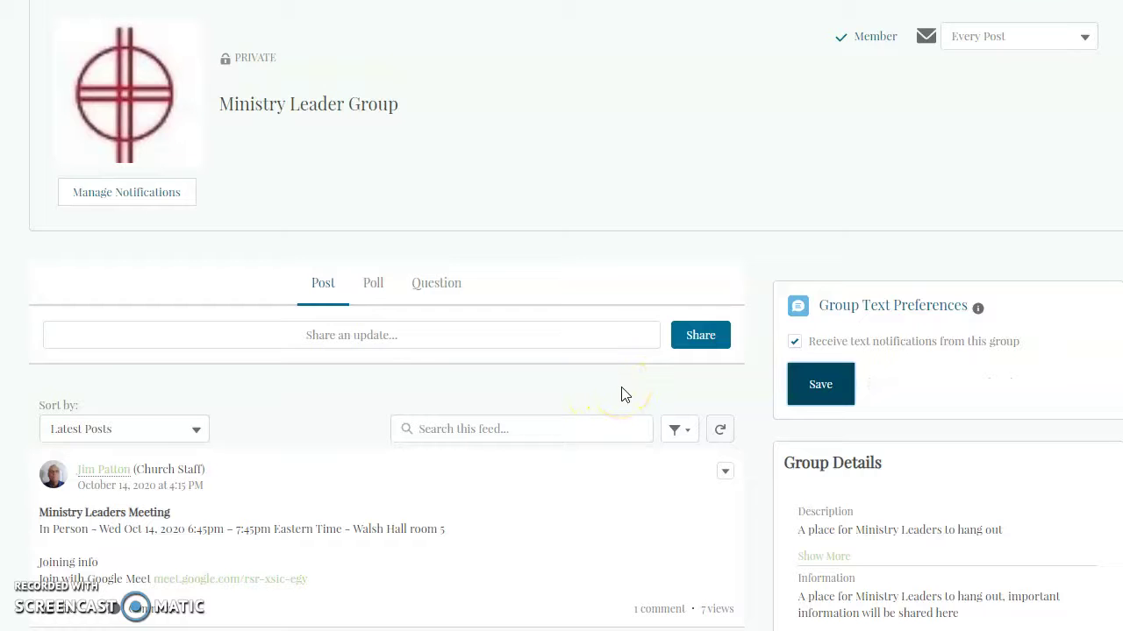
- Look through the group's posts and view the full Group Members list, closing it when done
scroll(625, 395, down, 2)
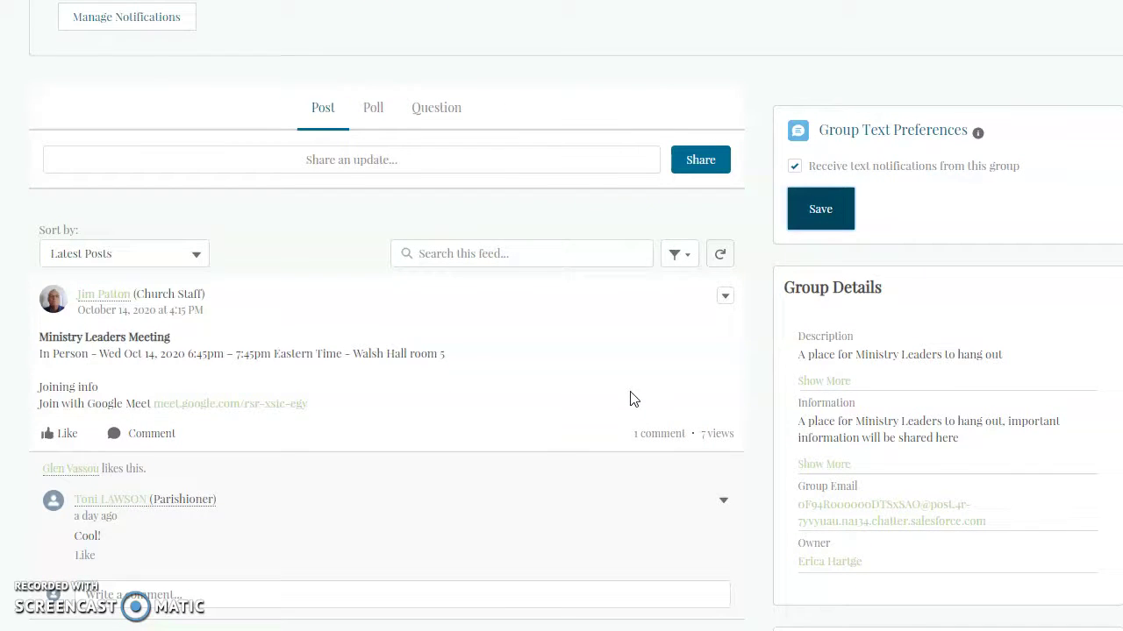
scroll(630, 399, down, 2)
scroll(637, 399, down, 2)
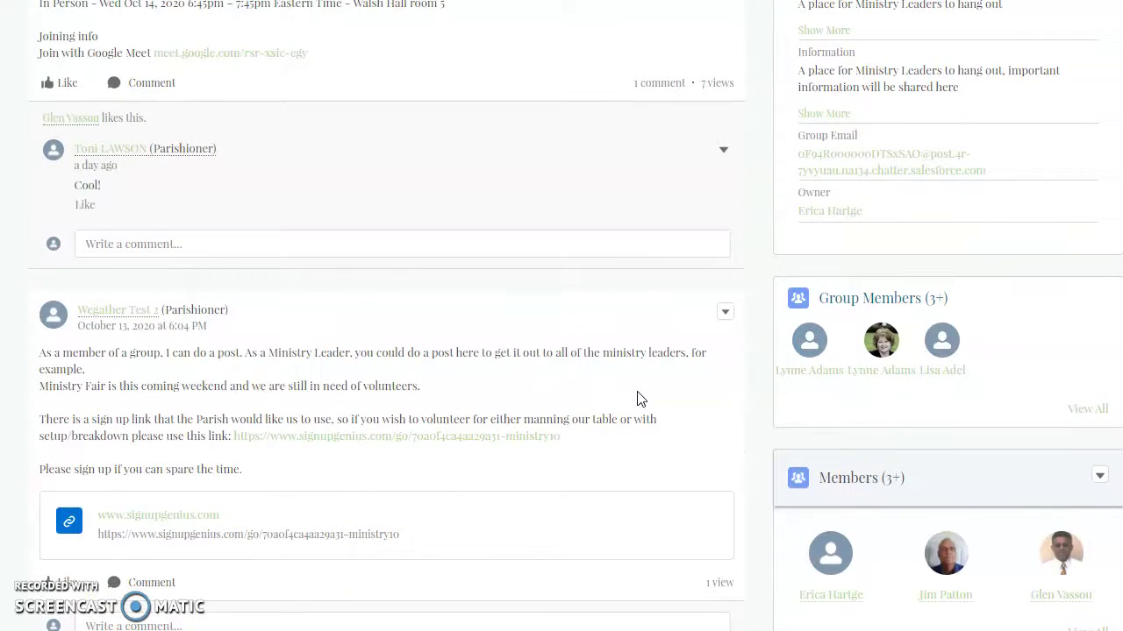
scroll(638, 399, down, 2)
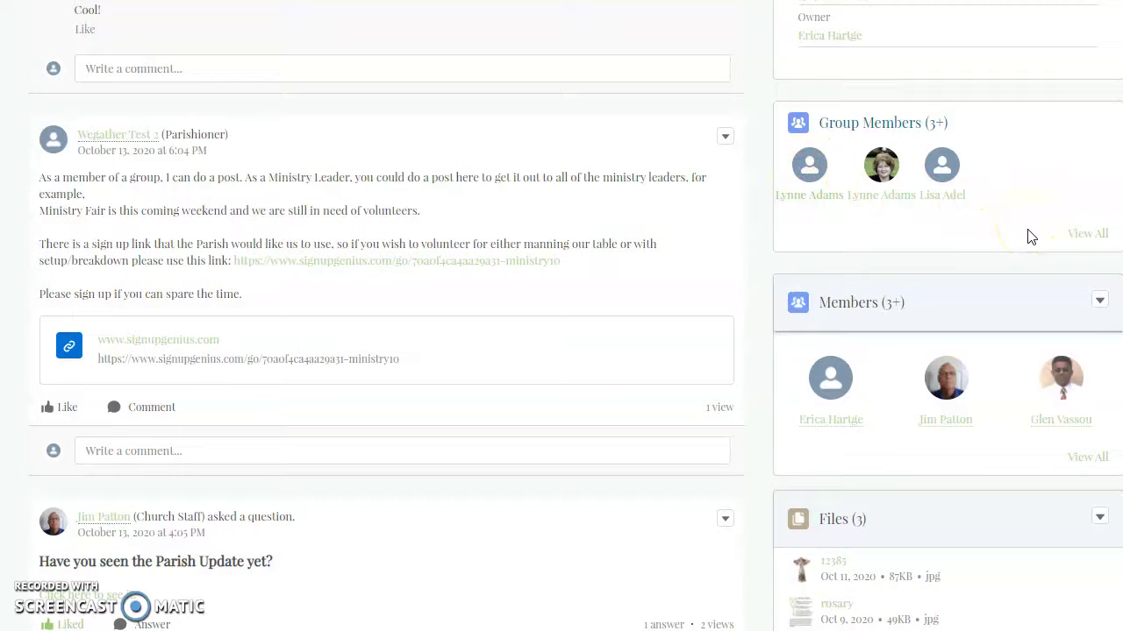
click(1092, 236)
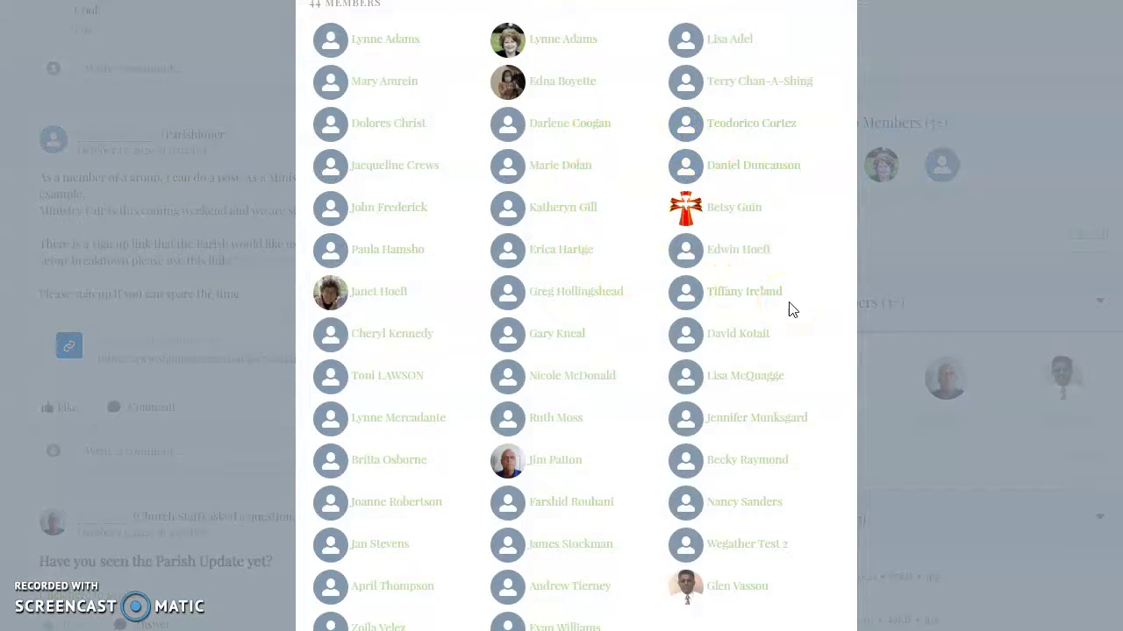
drag(789, 309, 784, 260)
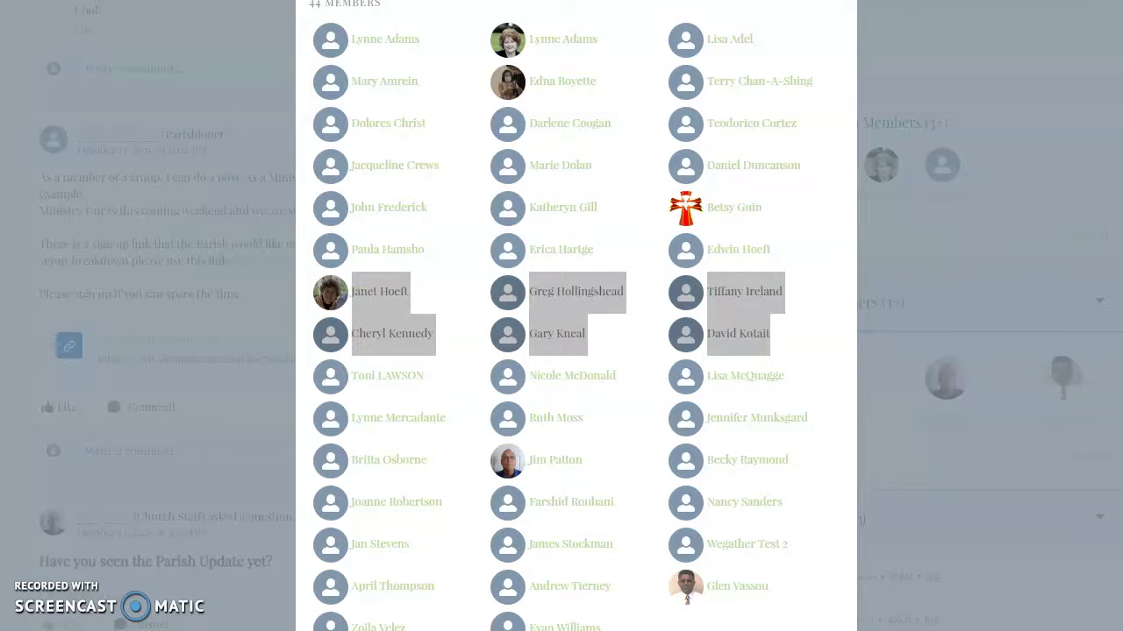
scroll(982, 351, down, 1)
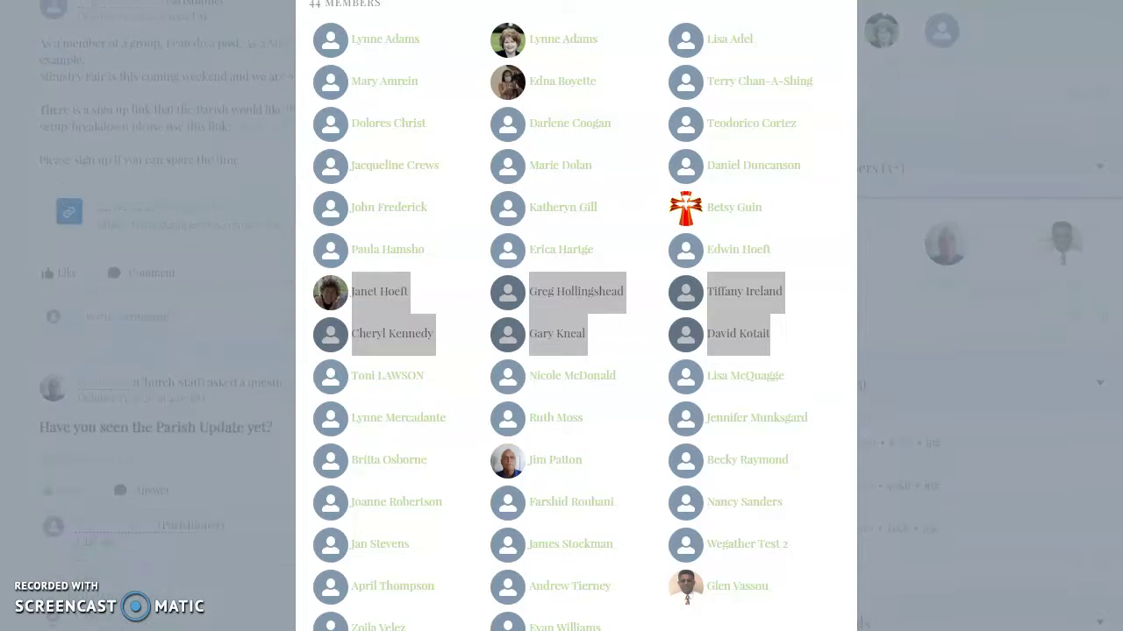
scroll(990, 315, up, 1)
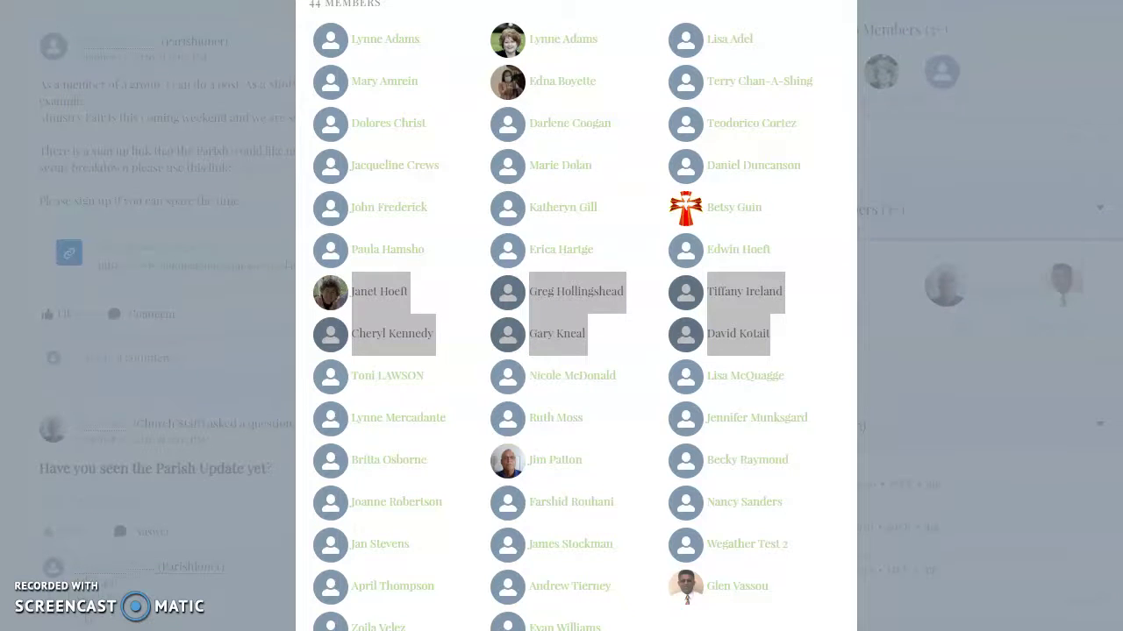
click(965, 243)
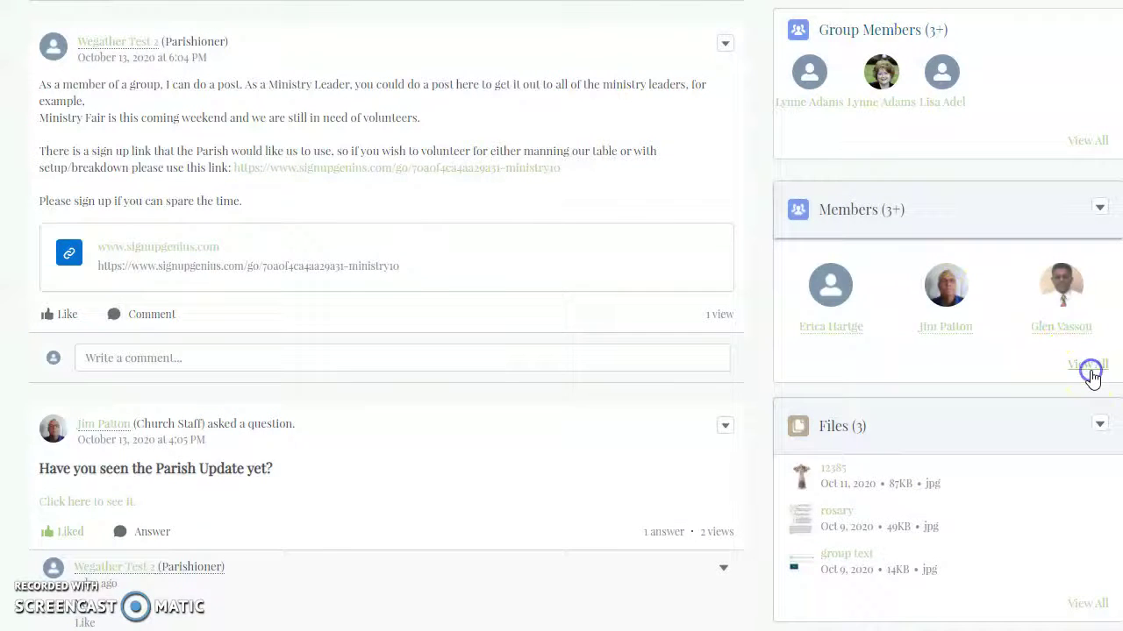
- View the full Members list with group member roles and open the profile of one standard member
click(1089, 369)
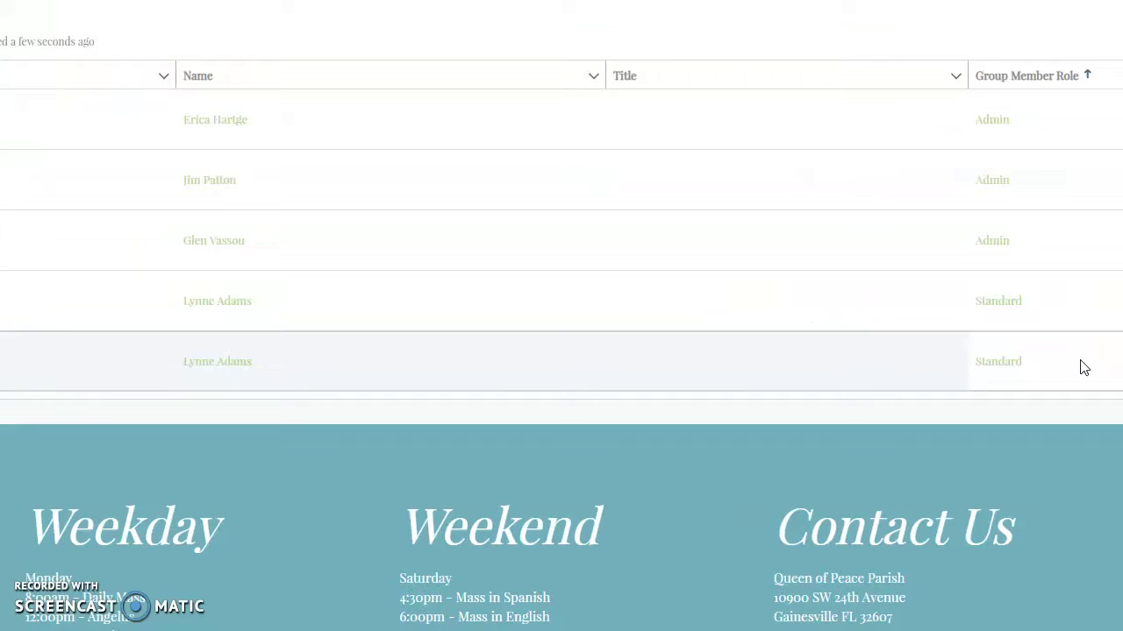
click(1094, 338)
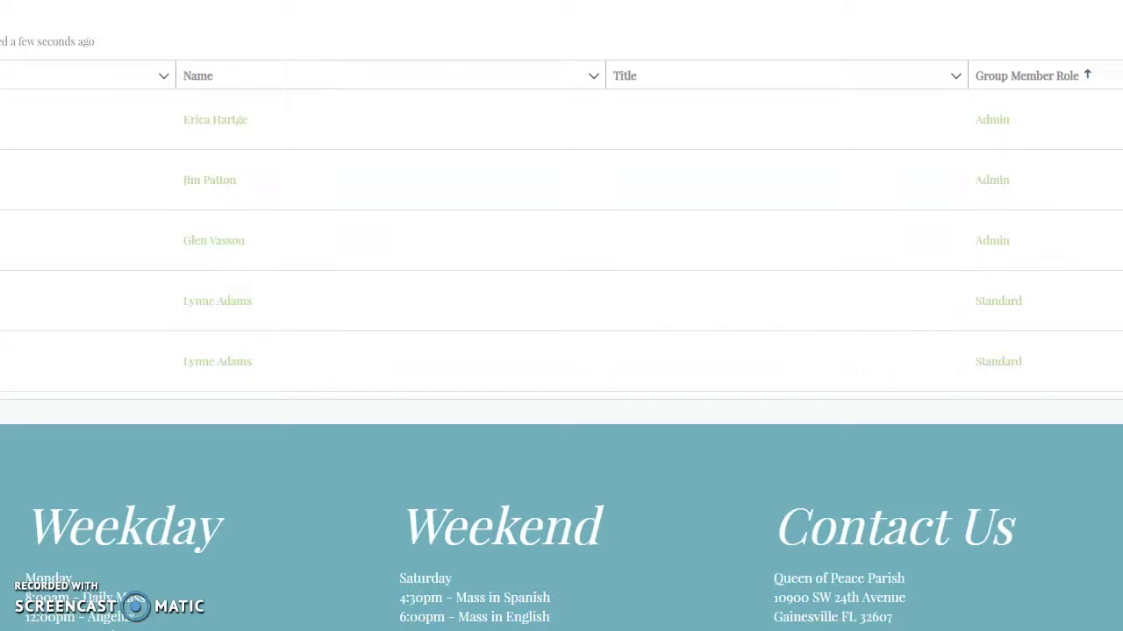
scroll(561, 237, down, 3)
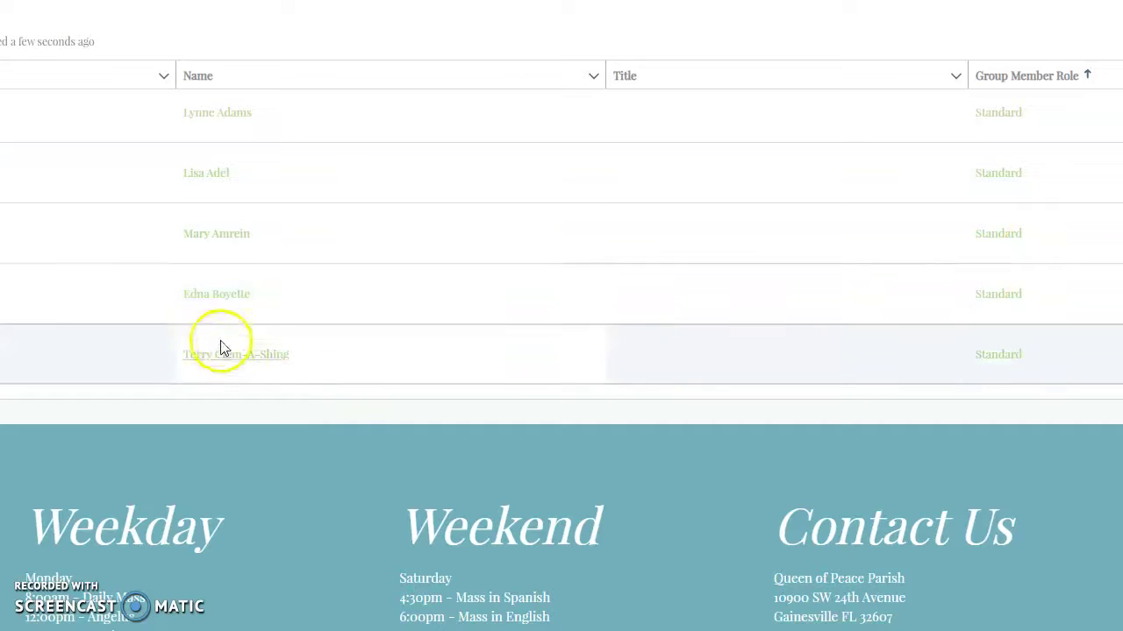
click(211, 305)
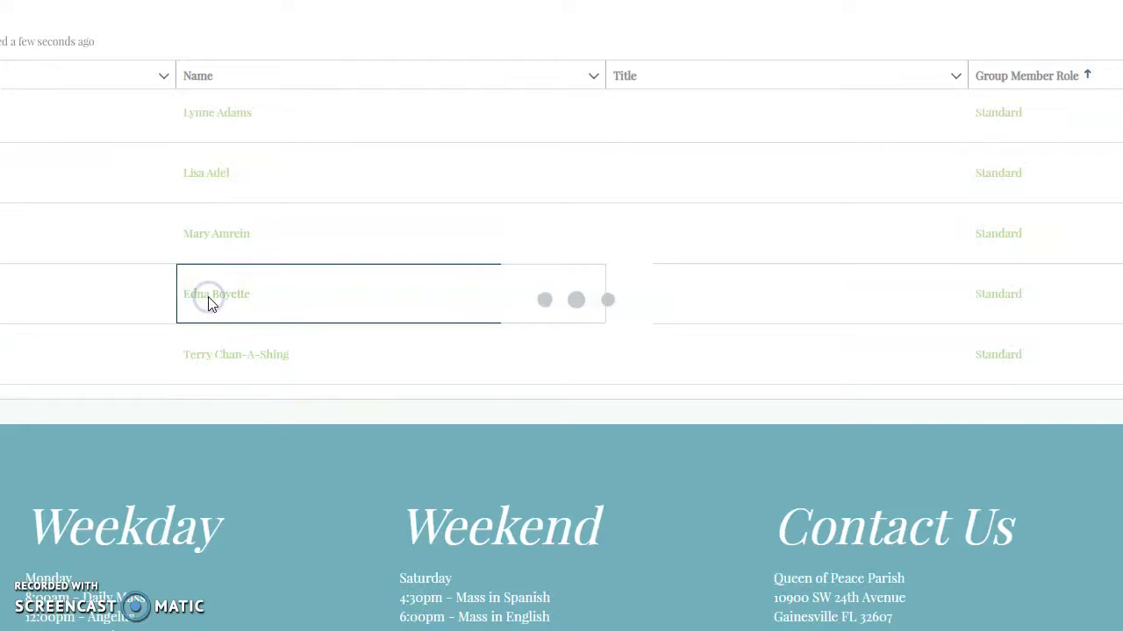